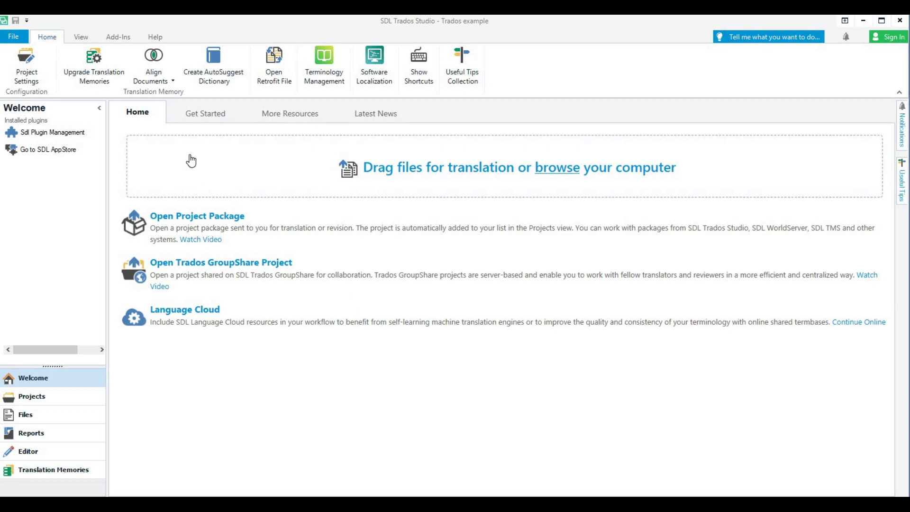
Set the user interface language to English (United States) and confirm the choice.
left_click(81, 37)
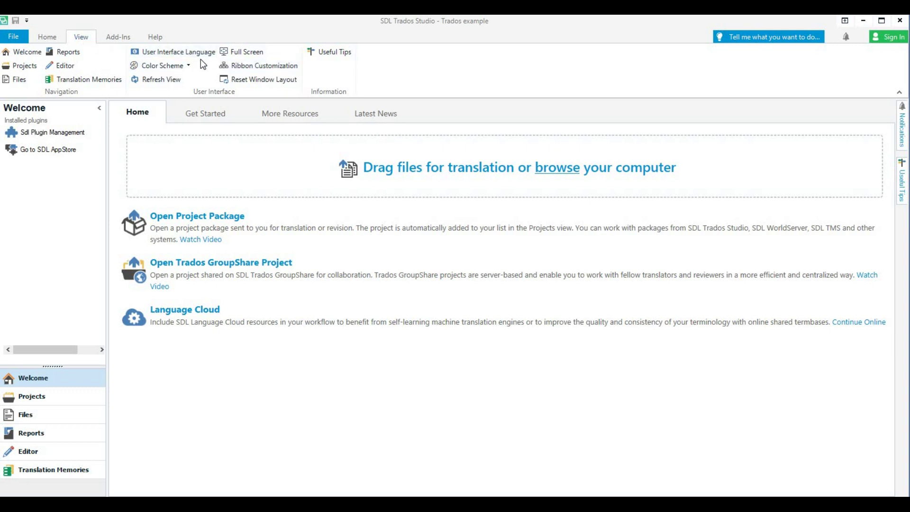
left_click(173, 53)
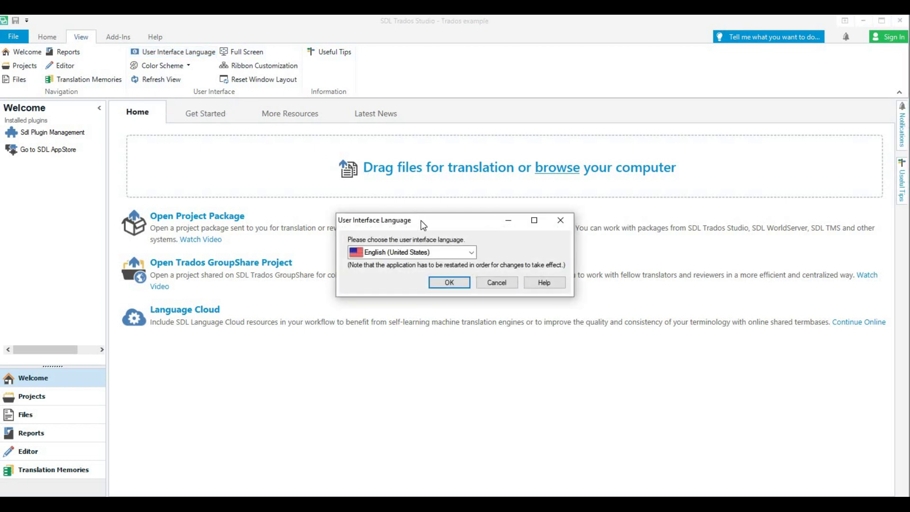
left_click_drag(426, 226, 410, 202)
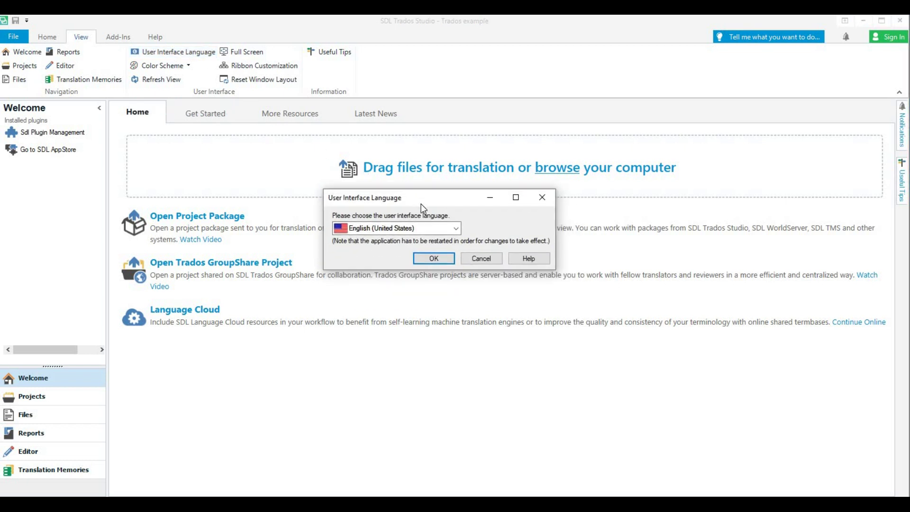
left_click(457, 229)
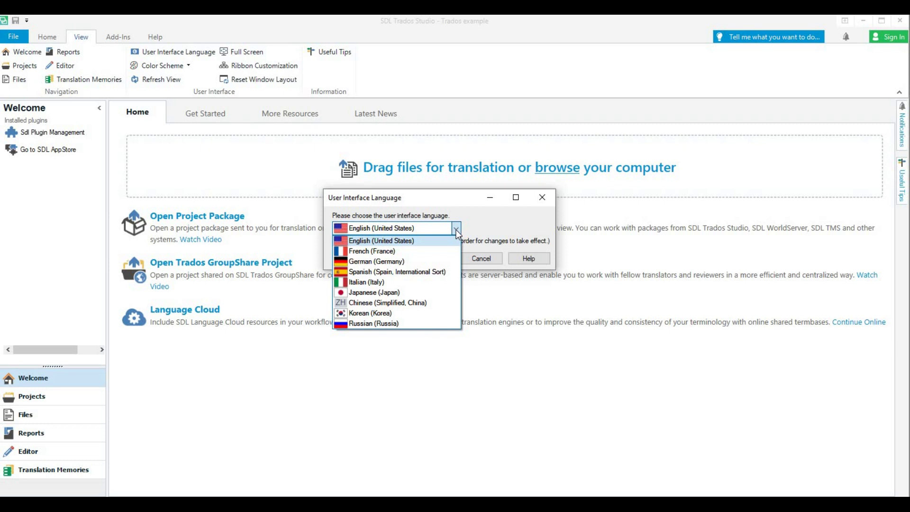
left_click(372, 245)
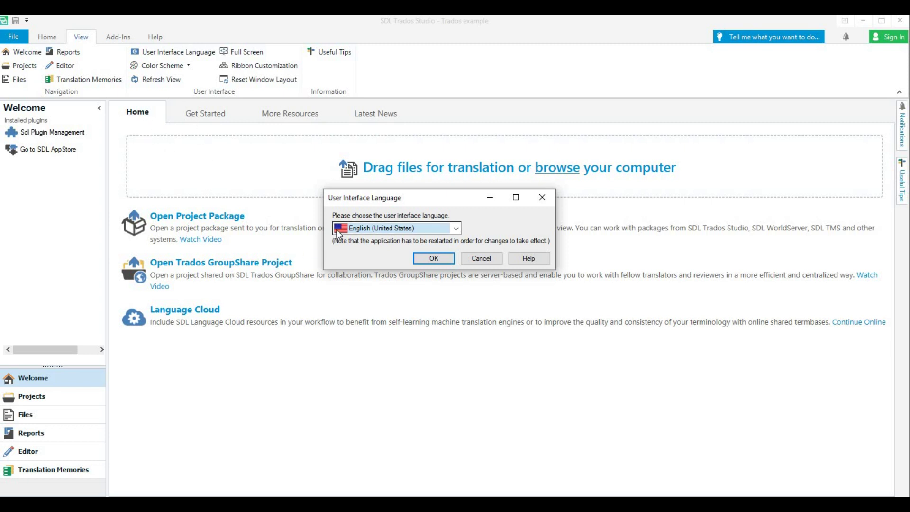
left_click(456, 230)
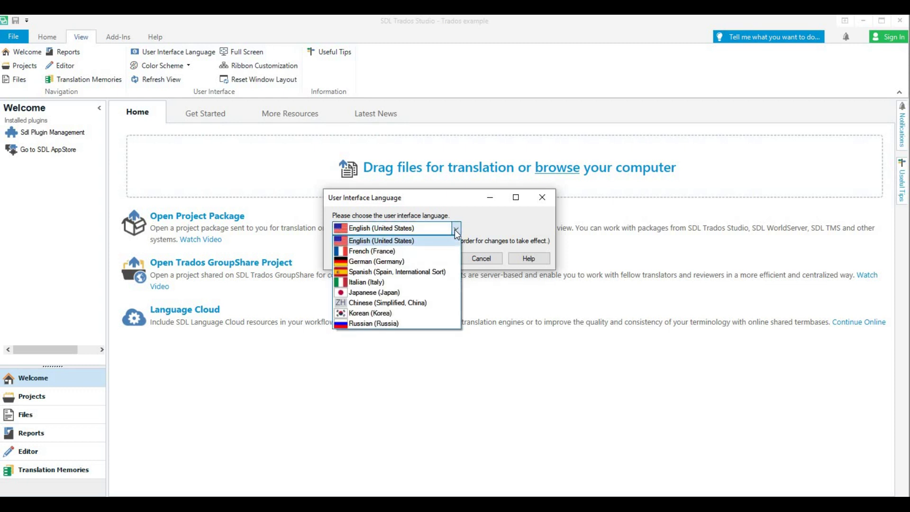
left_click(455, 230)
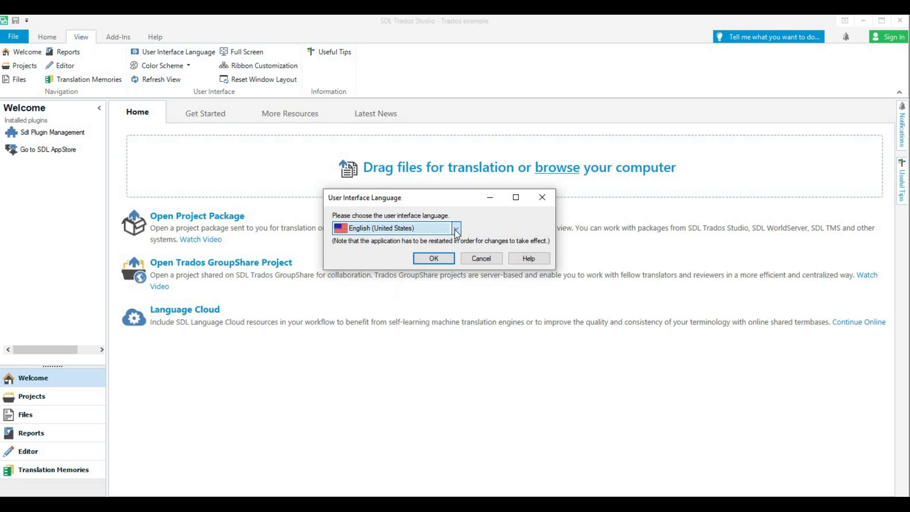
left_click(435, 259)
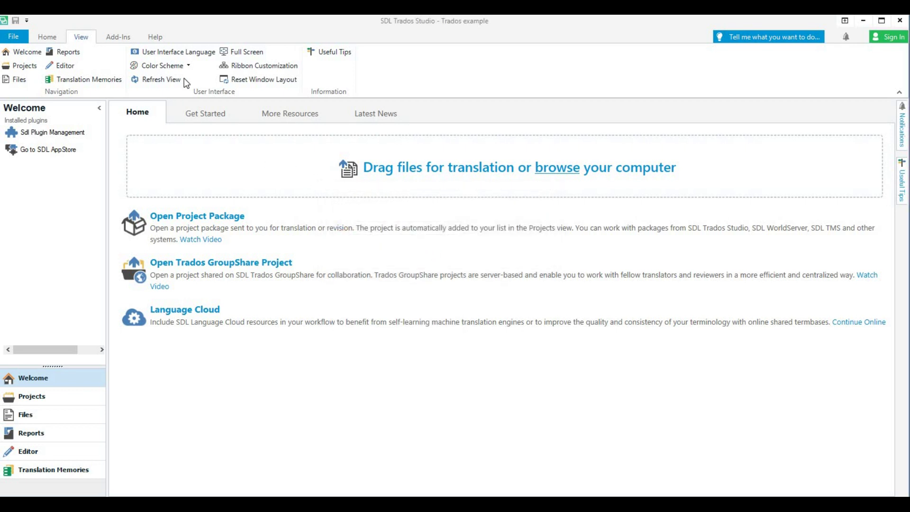
Try the Dark Gray color scheme, and switch the interface back to White.
left_click(188, 66)
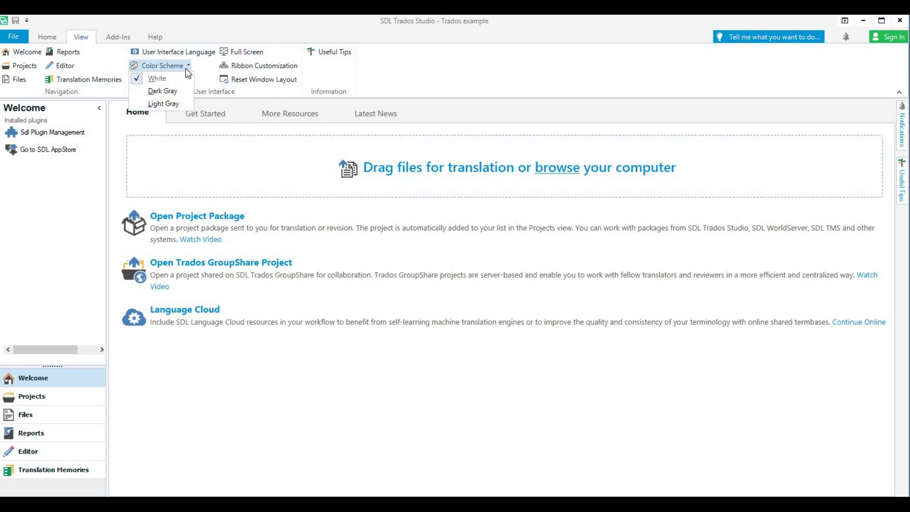
left_click(167, 95)
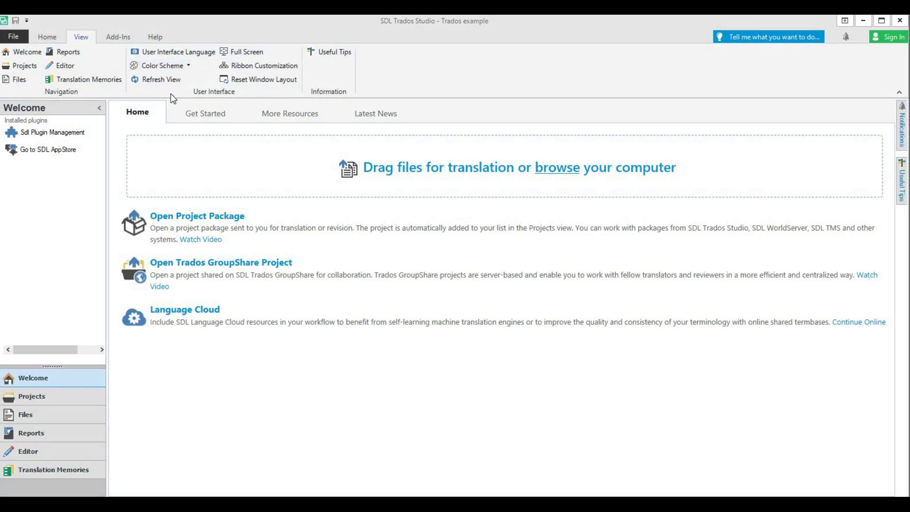
left_click(189, 67)
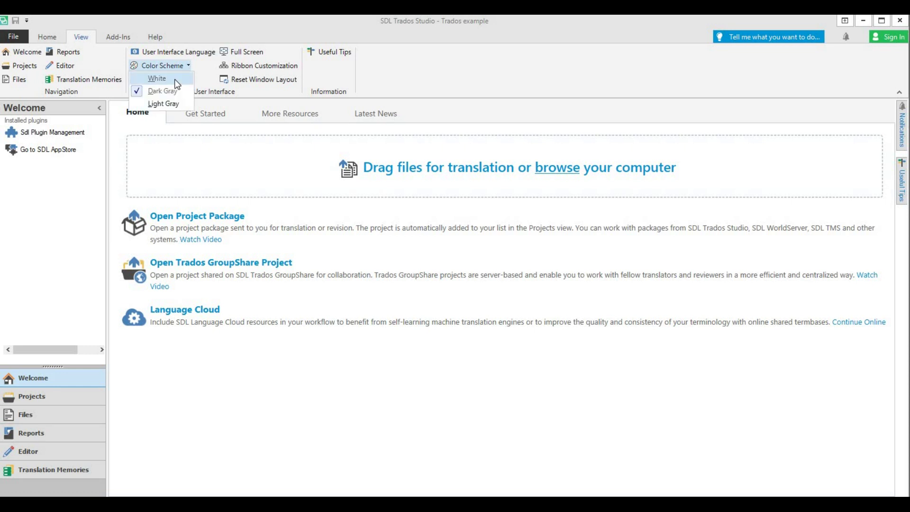
left_click(175, 79)
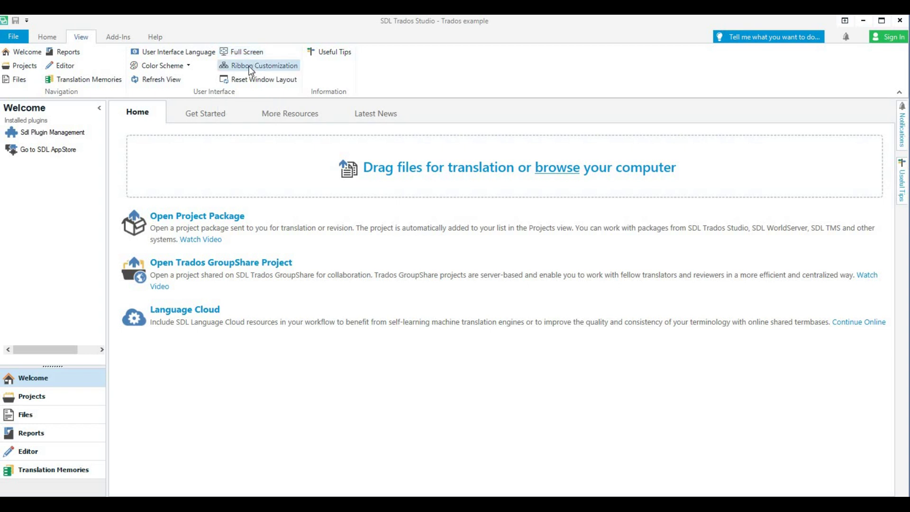
Review the commands and groups available for customizing the ribbon, and close the customization dialog.
left_click(277, 65)
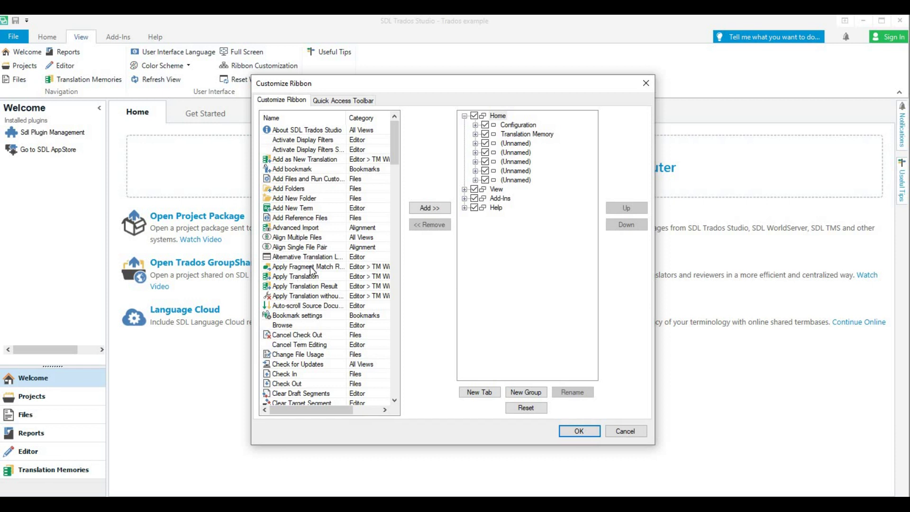
left_click(577, 431)
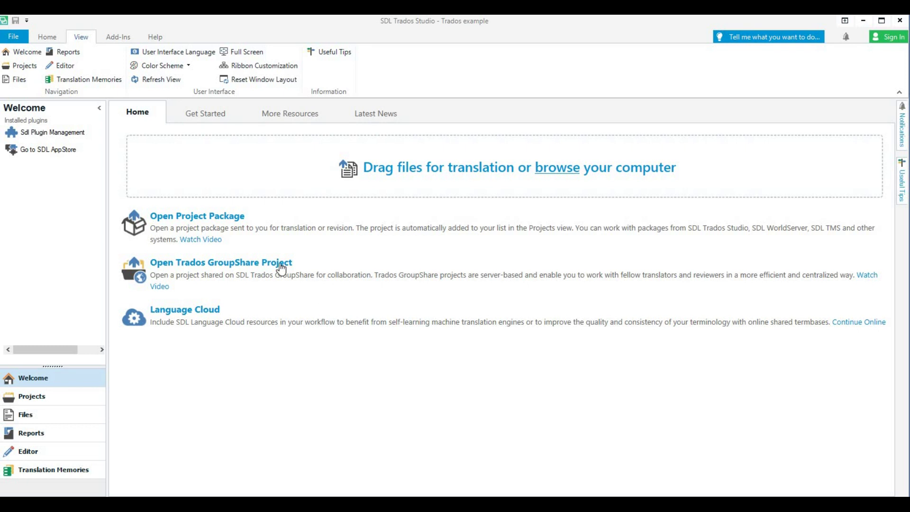
In the program options, set the editor's active spell checker to Hunspell Spell Checker.
left_click(13, 36)
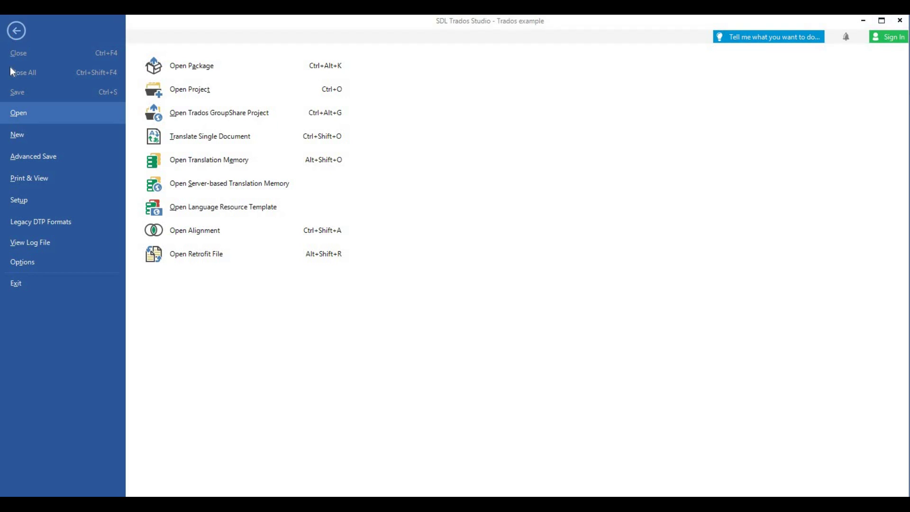
left_click(20, 266)
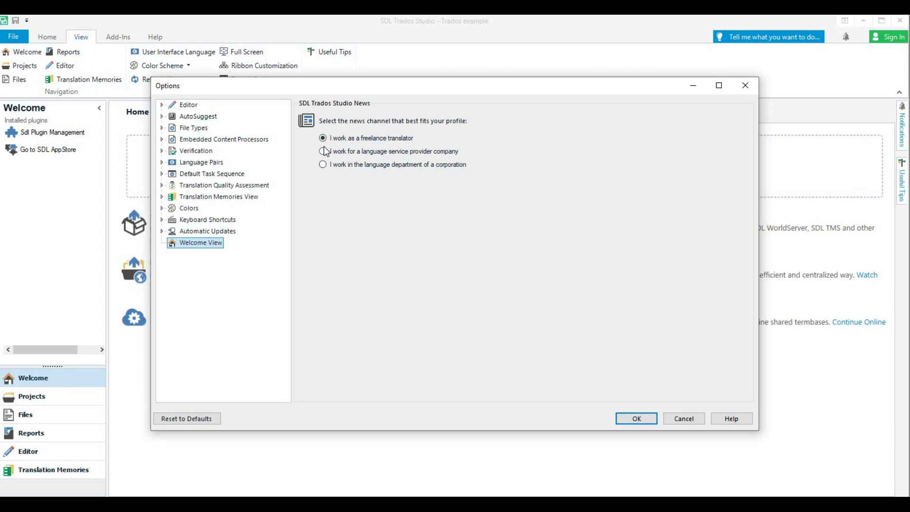
left_click(161, 106)
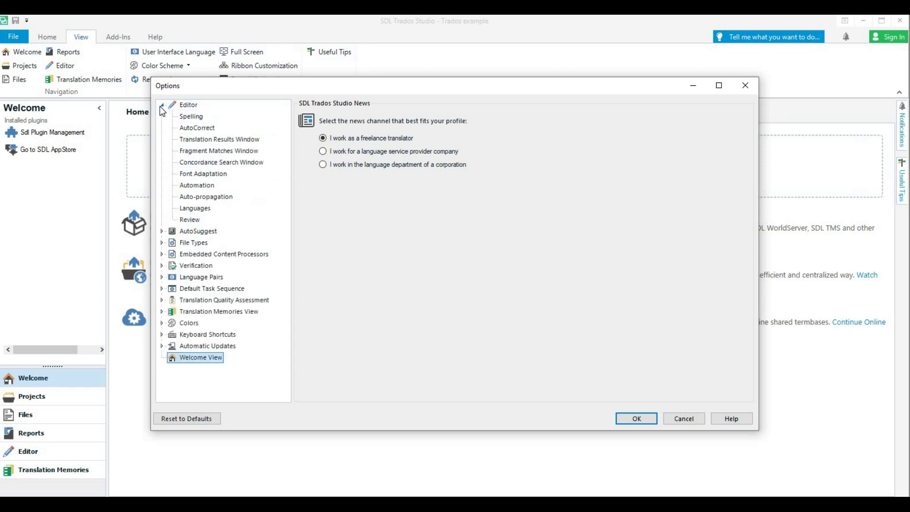
left_click(185, 118)
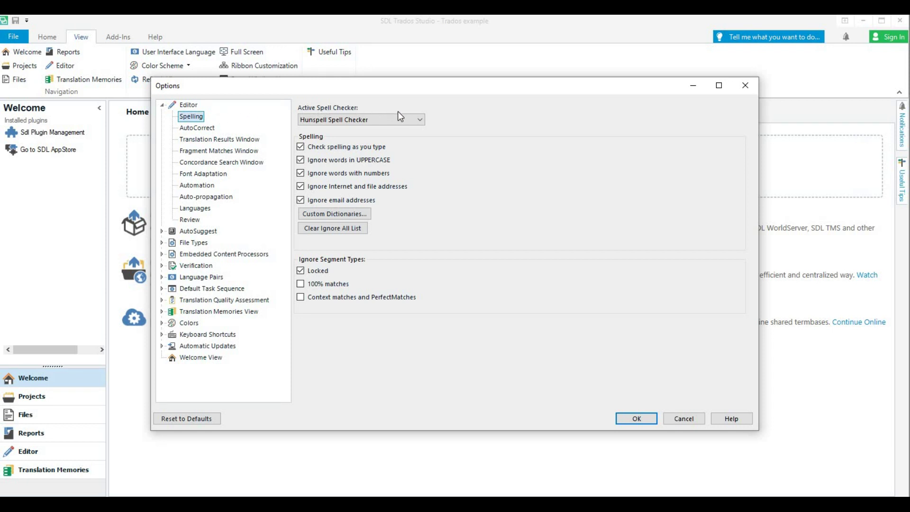
left_click(421, 123)
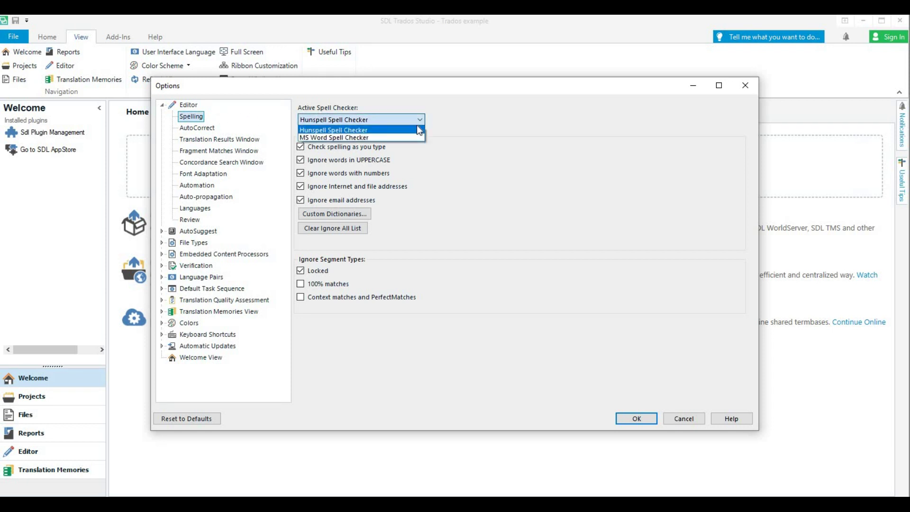
left_click(343, 134)
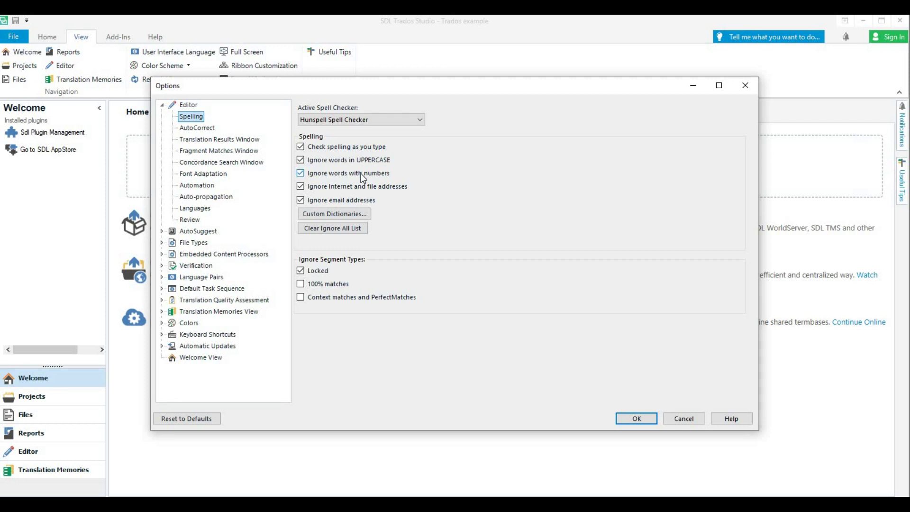
Set the target language of the editor's AutoCorrect options to Dutch (Netherlands).
left_click(197, 129)
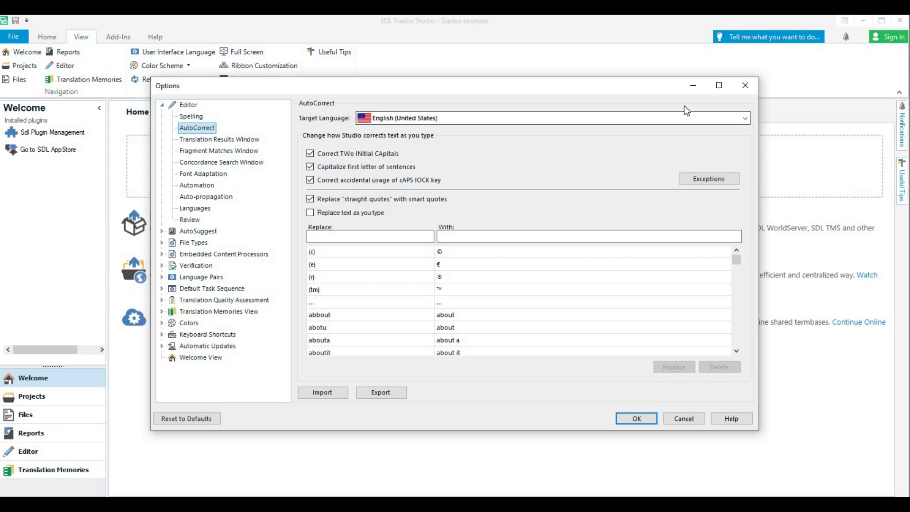
left_click(746, 118)
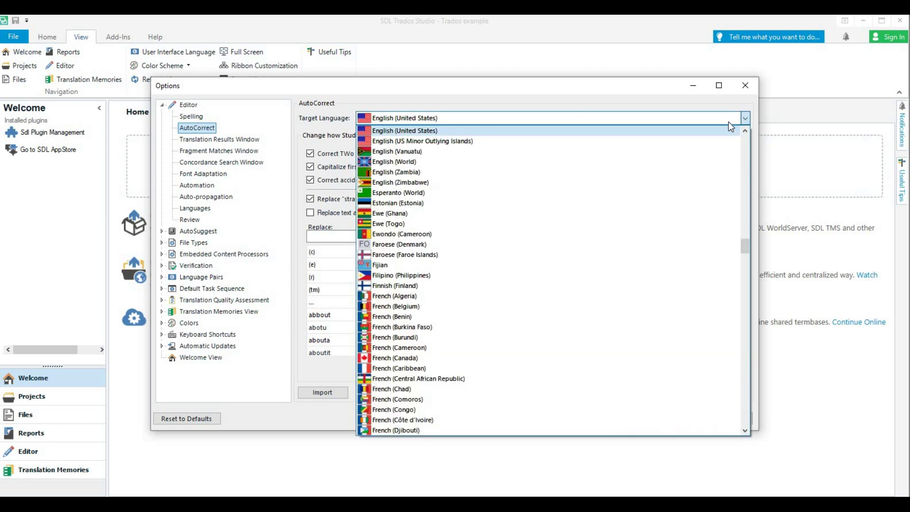
scroll(564, 179, "up", 1)
scroll(560, 180, "up", 9)
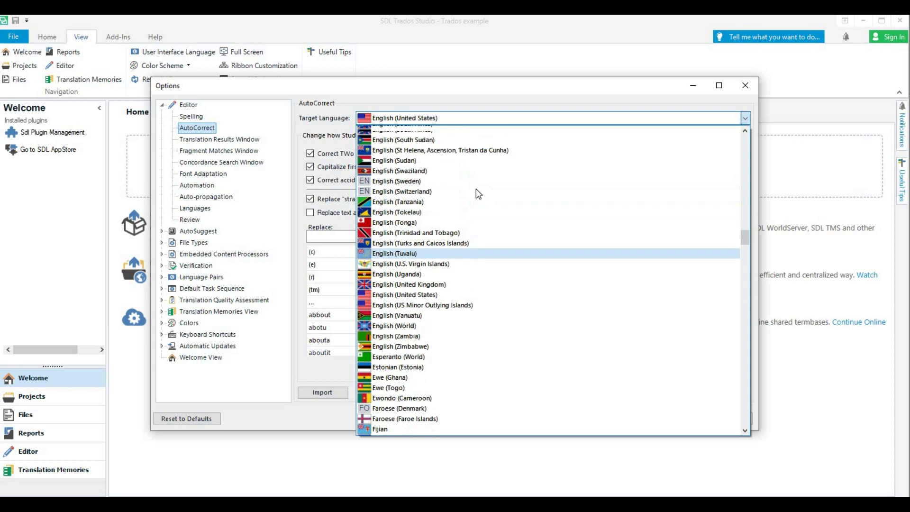
scroll(476, 189, "up", 10)
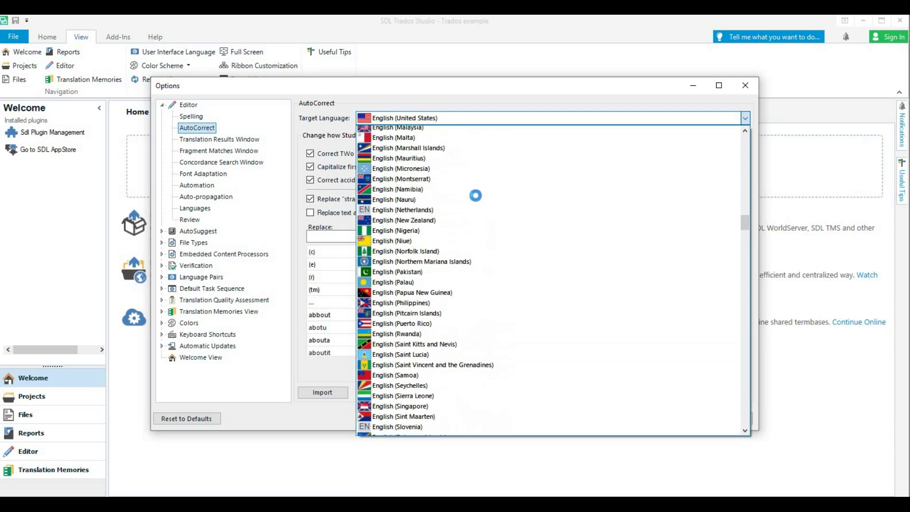
scroll(476, 195, "up", 11)
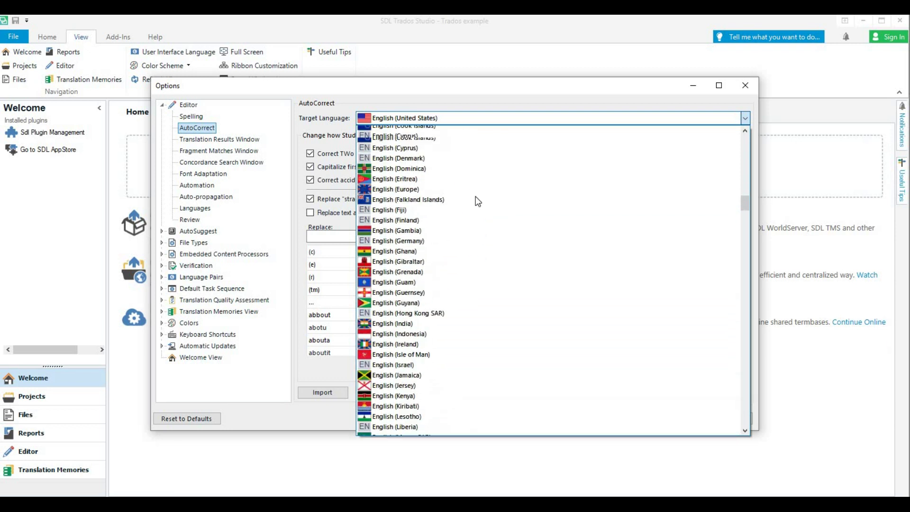
scroll(475, 197, "up", 11)
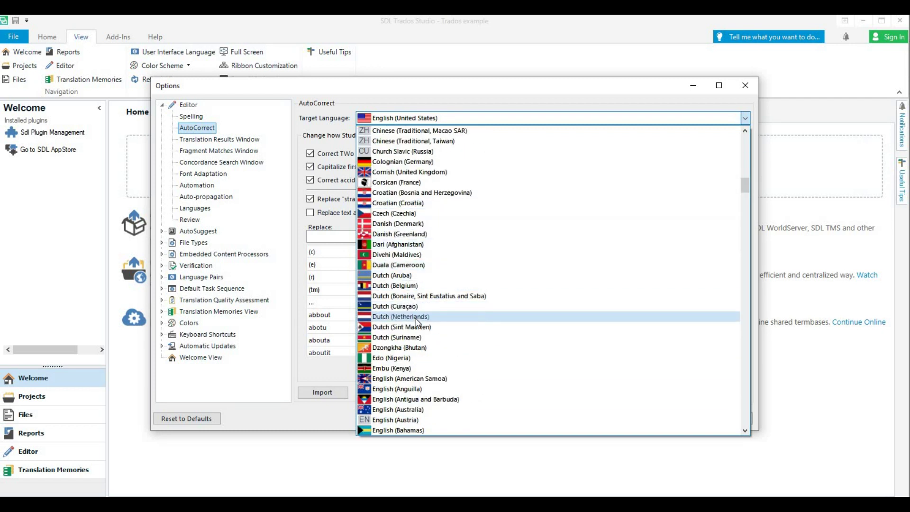
left_click(416, 317)
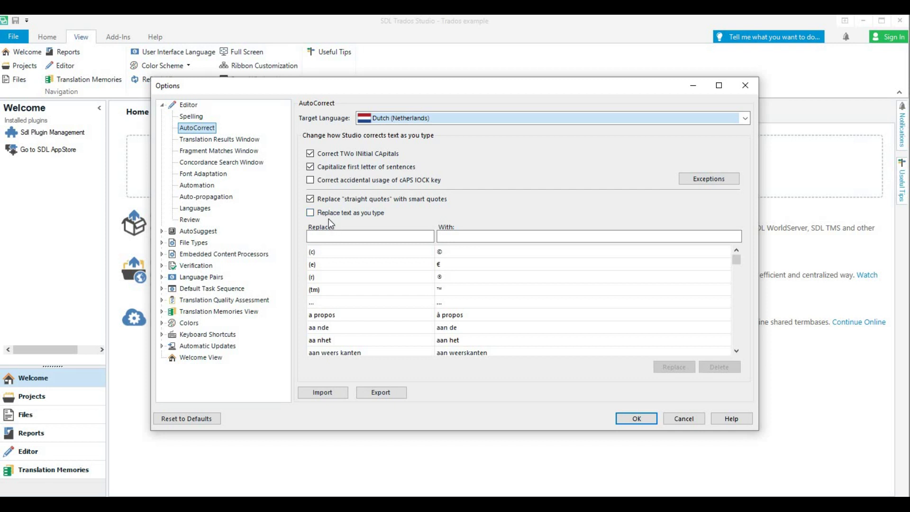
Add an AutoCorrect entry for Dutch that replaces "zoiezo" with "sowieso".
left_click(326, 236)
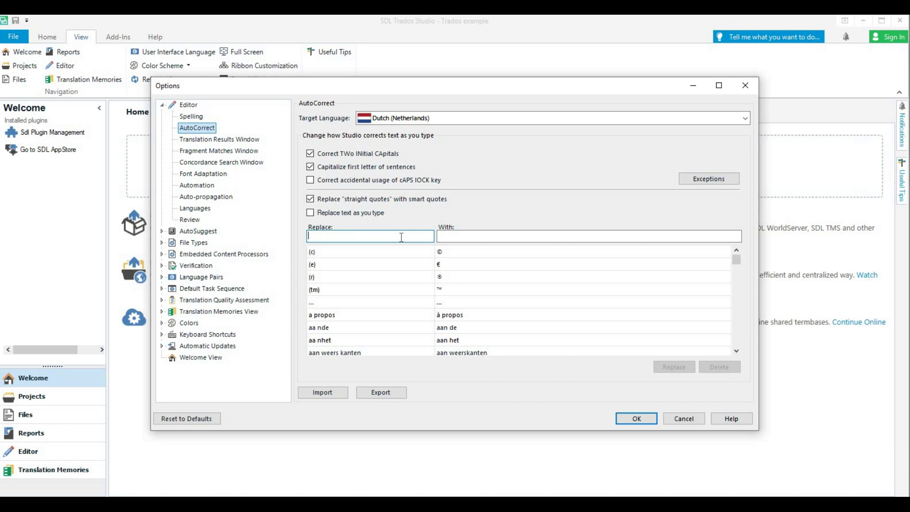
type("zoiezo")
left_click(446, 236)
type("sowieso")
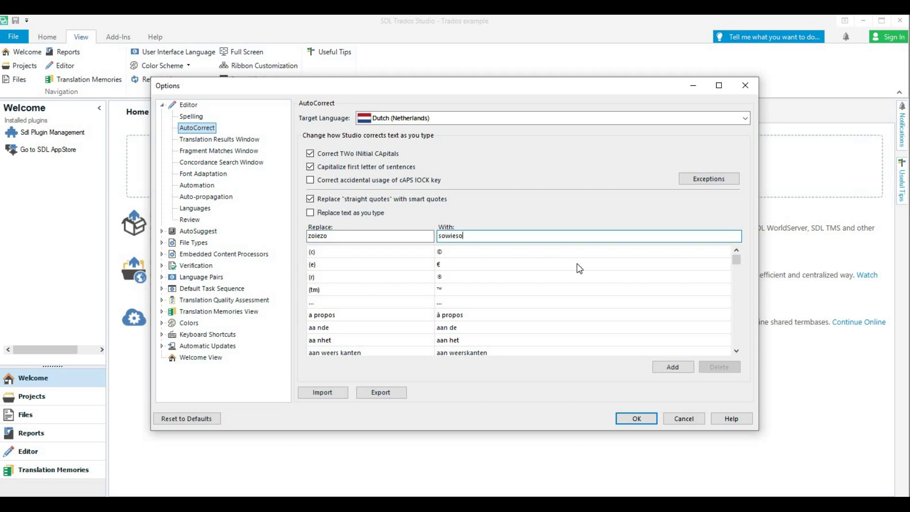
left_click(674, 367)
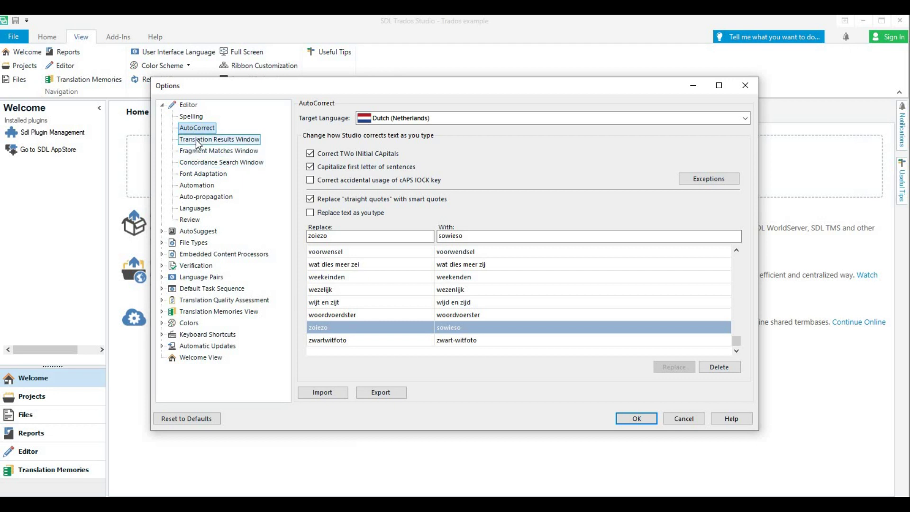
Review the editor's font adaptation options and its default source and target languages.
left_click(204, 175)
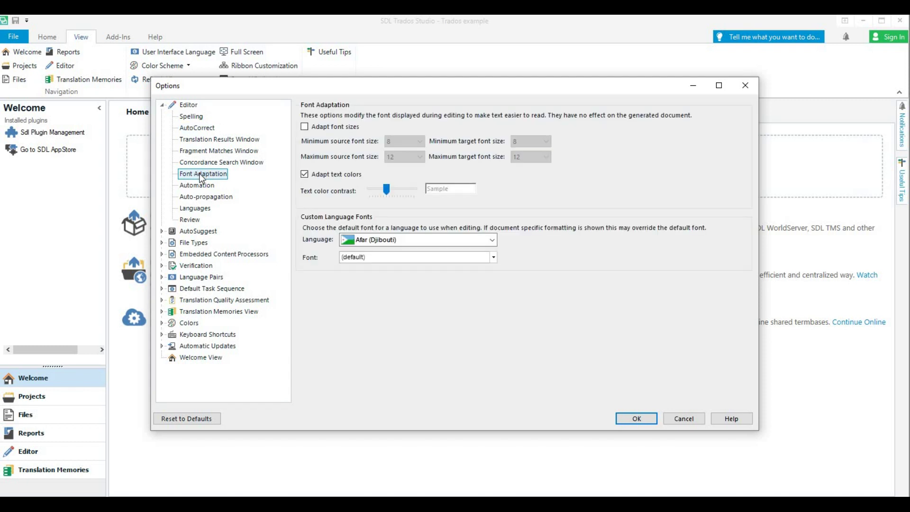
left_click(199, 211)
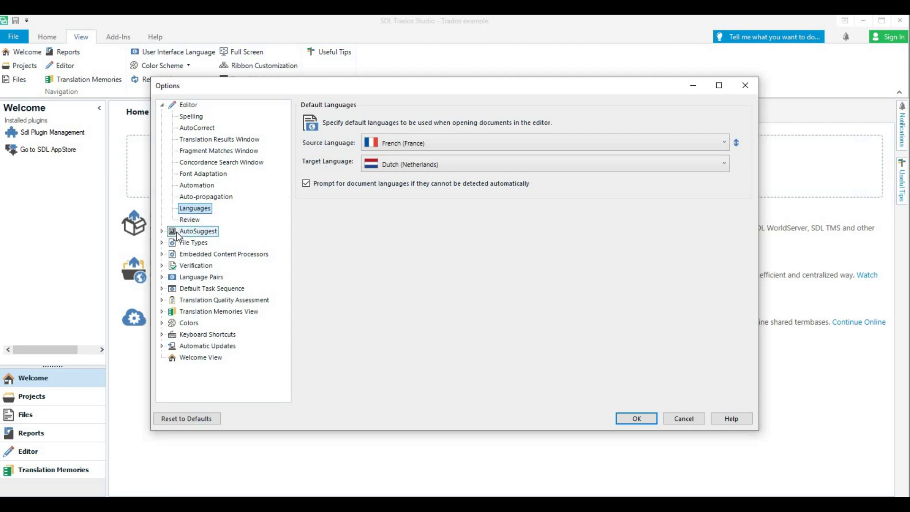
Show the Common settings of the Microsoft Excel 2007-2016 file type to examine its optional translatable content.
left_click(162, 243)
left_click_drag(285, 196, 285, 251)
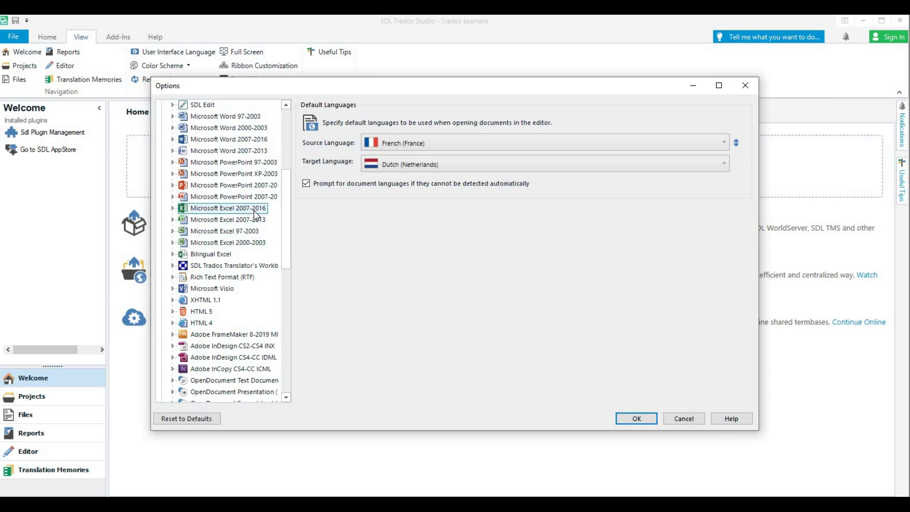
left_click(235, 211)
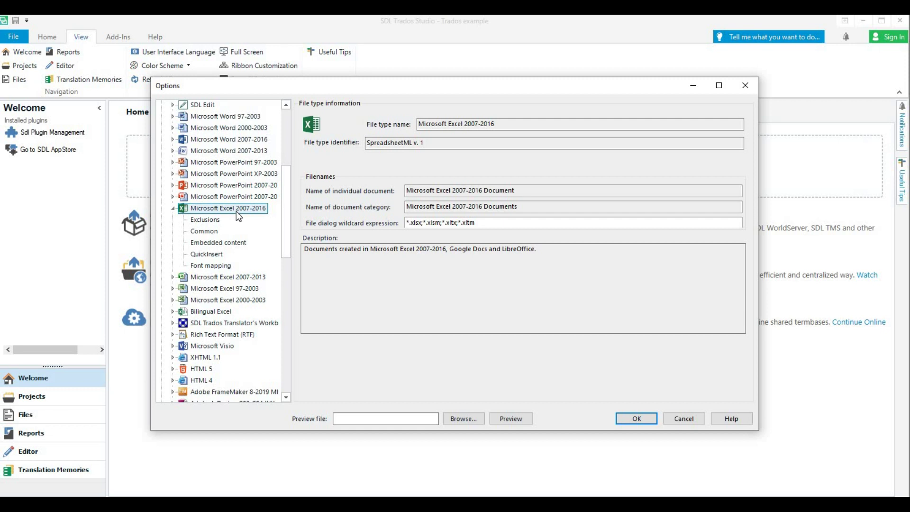
left_click(217, 232)
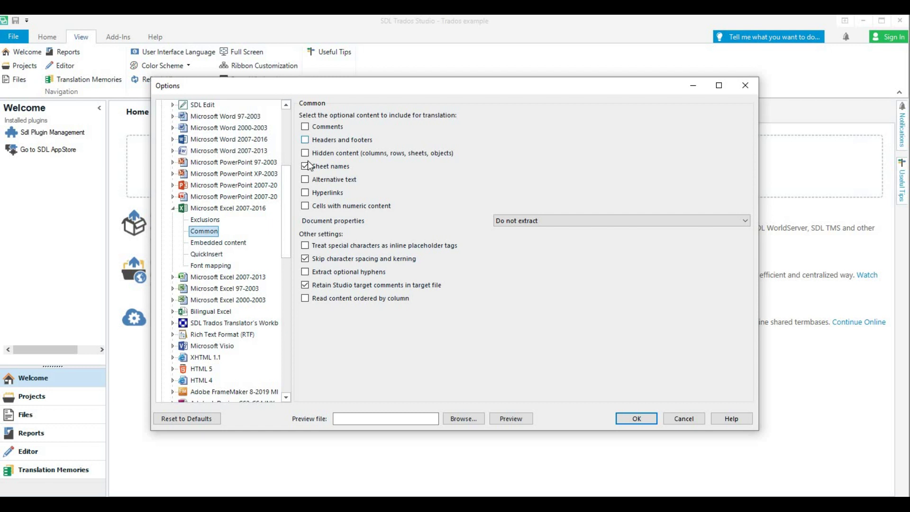
Review the QA Checker 3.0 verification settings, examining the checks for numbers and punctuation.
left_click_drag(285, 246, 315, 402)
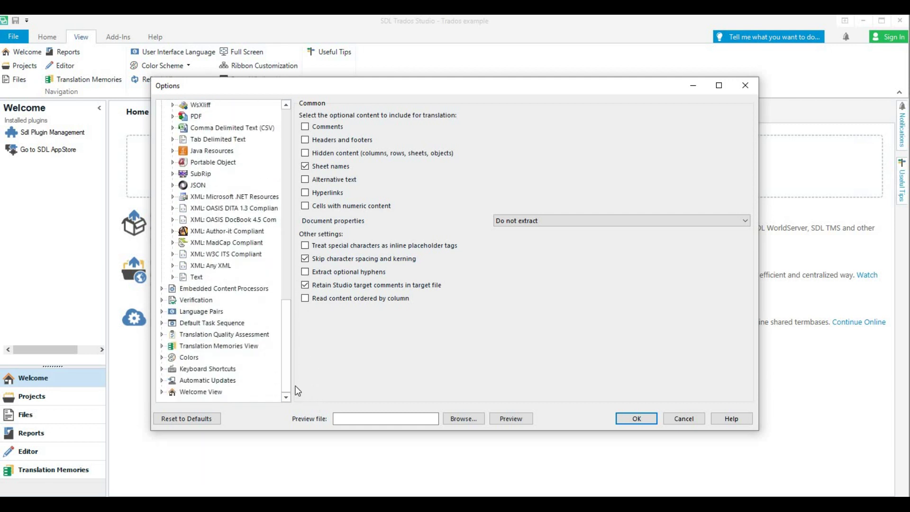
left_click(162, 300)
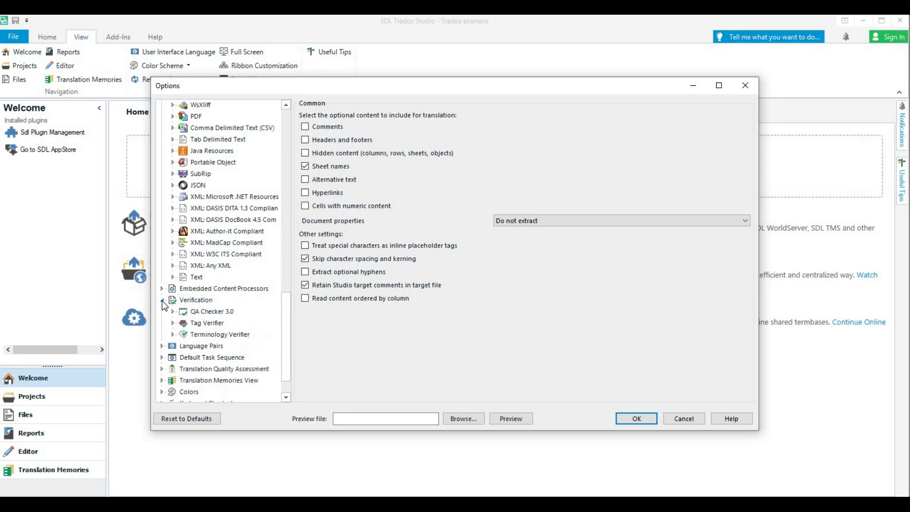
double_click(203, 315)
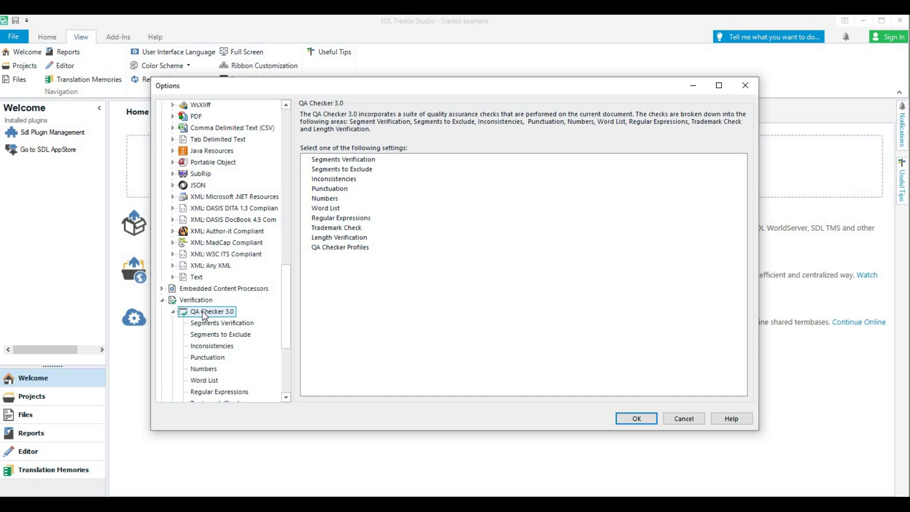
left_click_drag(289, 315, 287, 353)
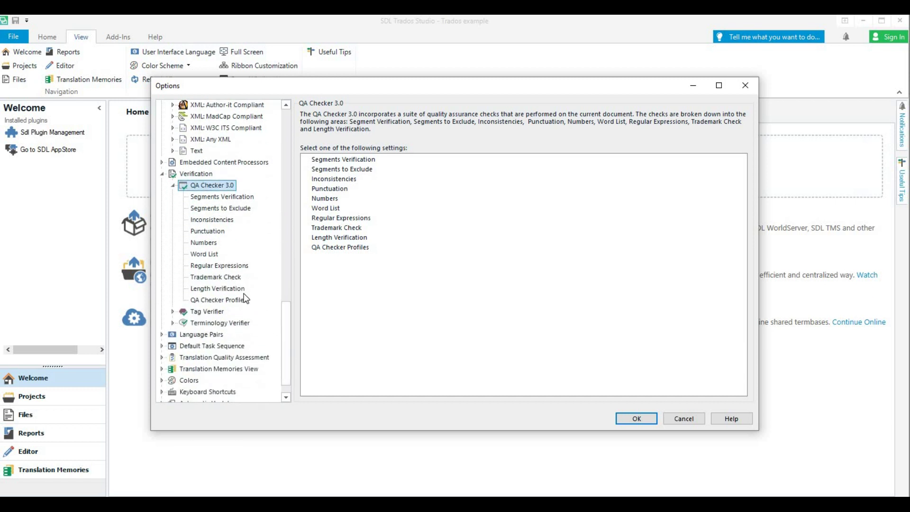
left_click(212, 242)
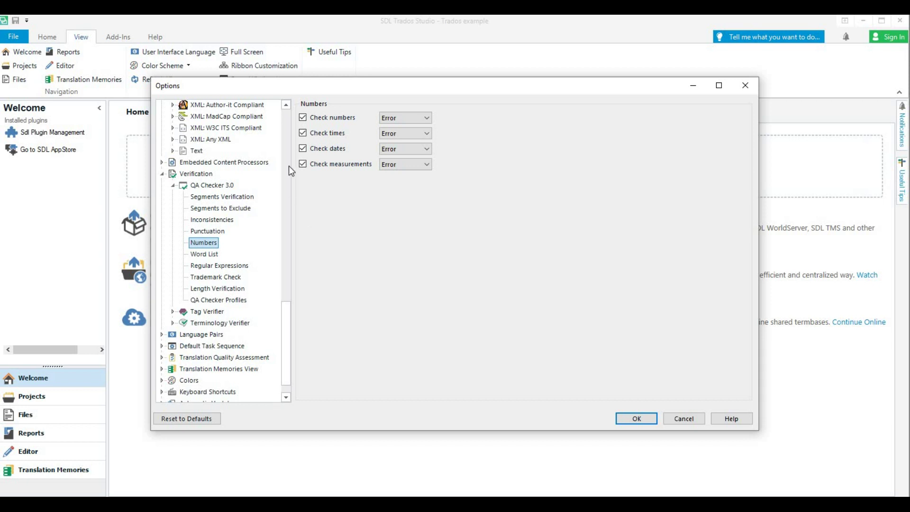
left_click(201, 235)
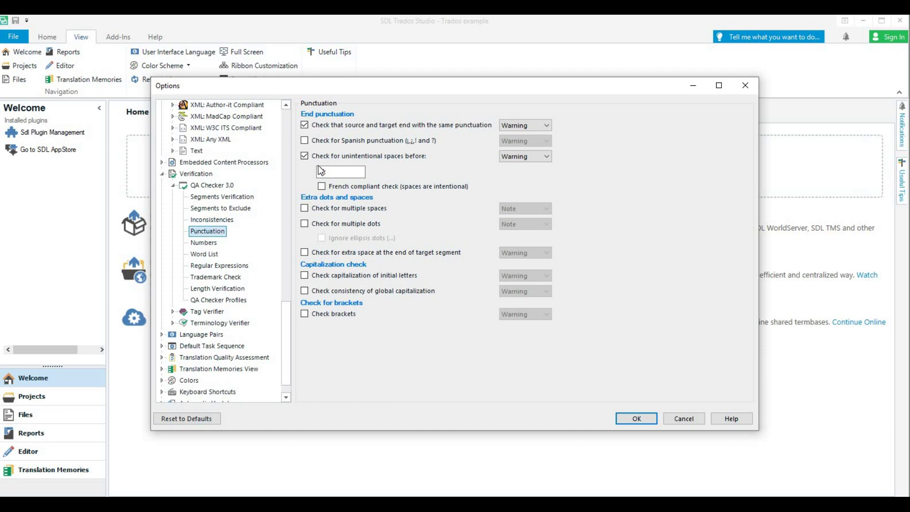
mouse_move(318, 129)
Expand the options for all language pairs to examine the translation memory, termbase, match repair and batch processing categories.
scroll(291, 330, "down", 1)
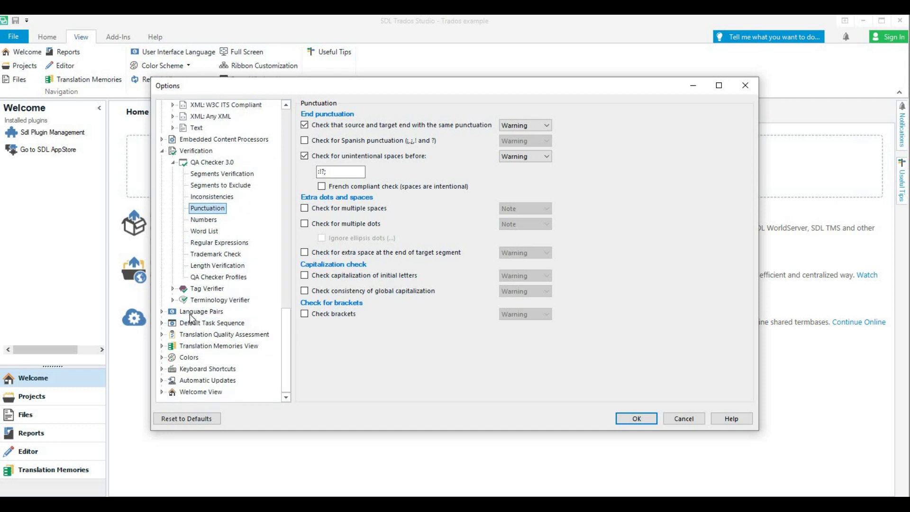
left_click(162, 312)
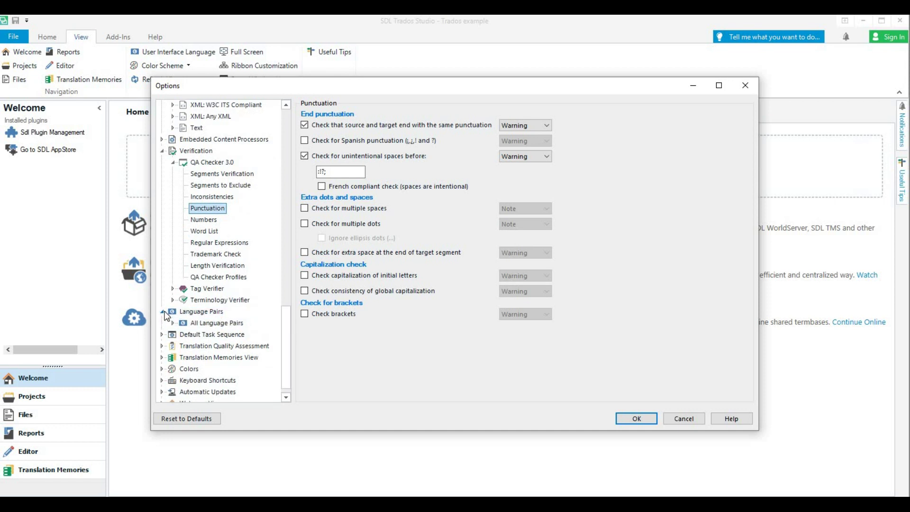
left_click(173, 323)
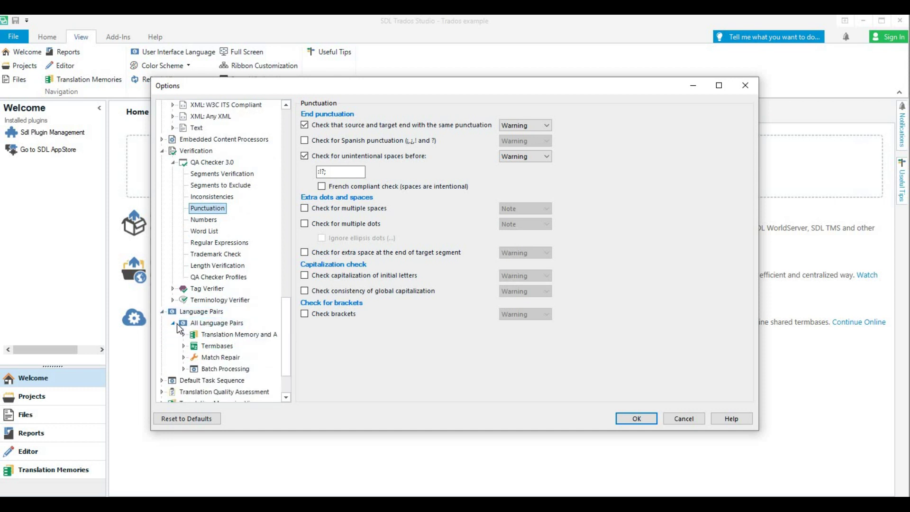
left_click_drag(285, 360, 283, 377)
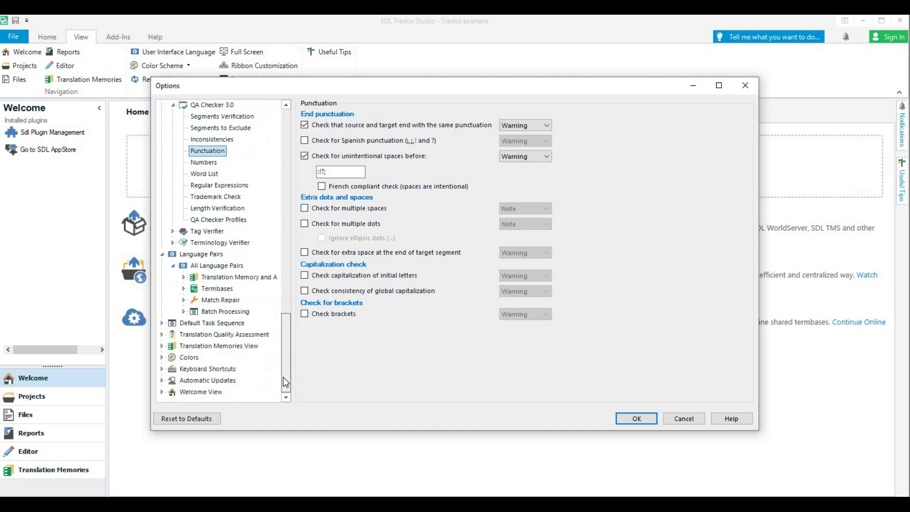
left_click(219, 288)
left_click(225, 312)
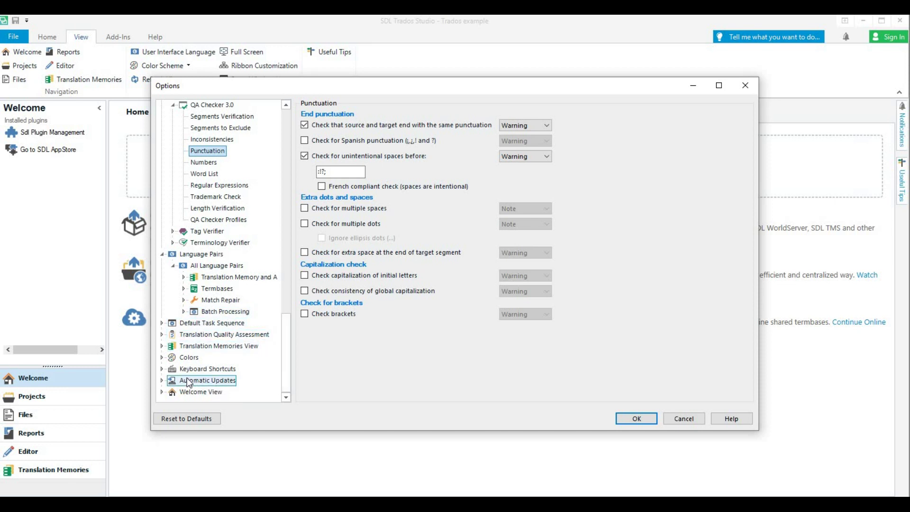
Review the keyboard shortcut categories and the Welcome View news channel setting, and accept the options to close the dialog.
left_click(162, 369)
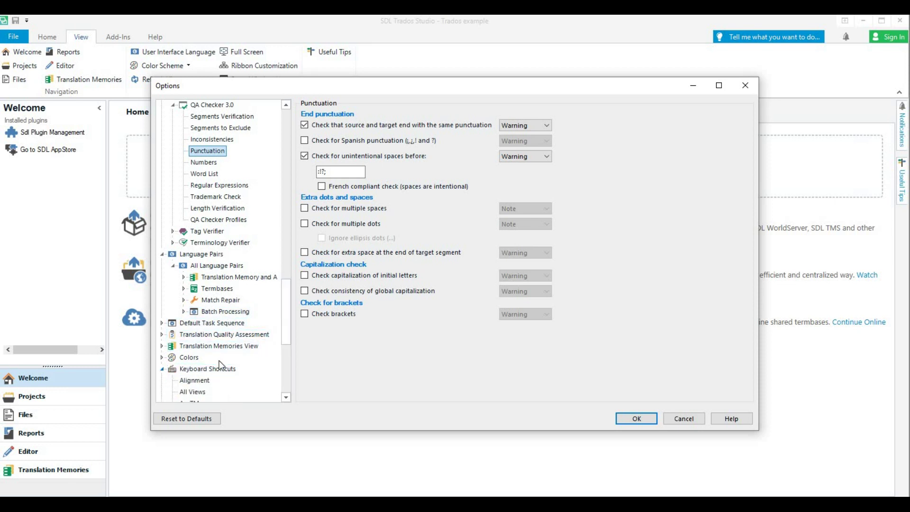
left_click_drag(285, 298, 285, 349)
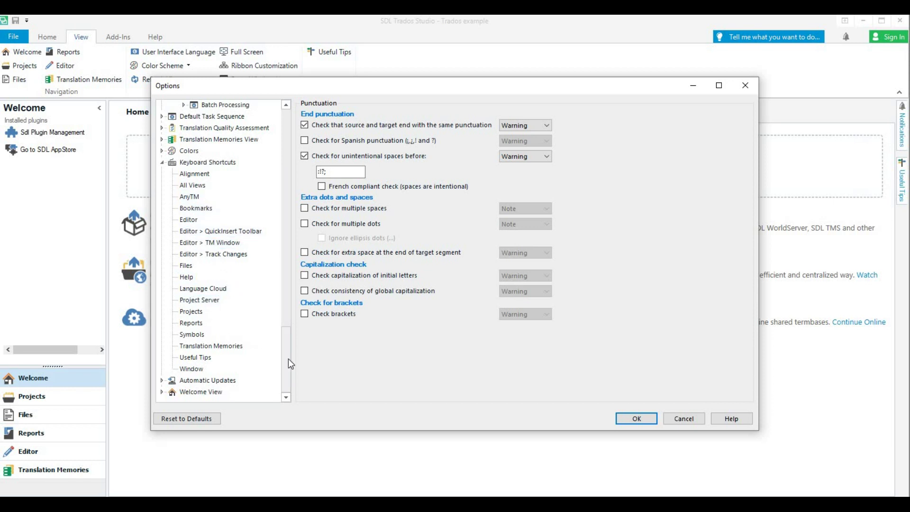
left_click(199, 392)
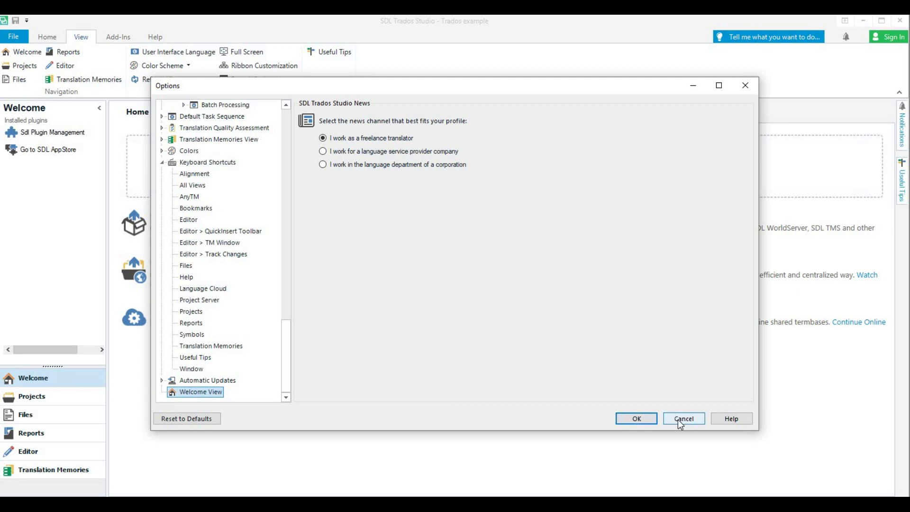
left_click(639, 418)
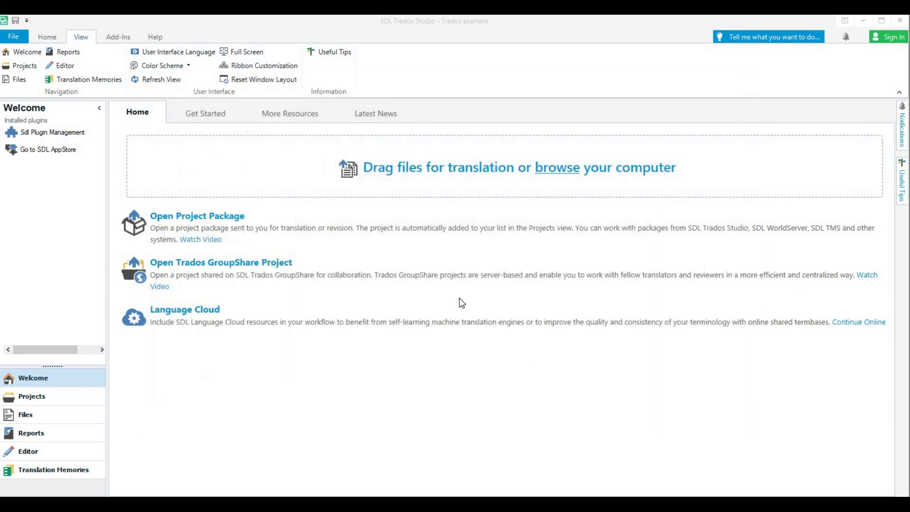